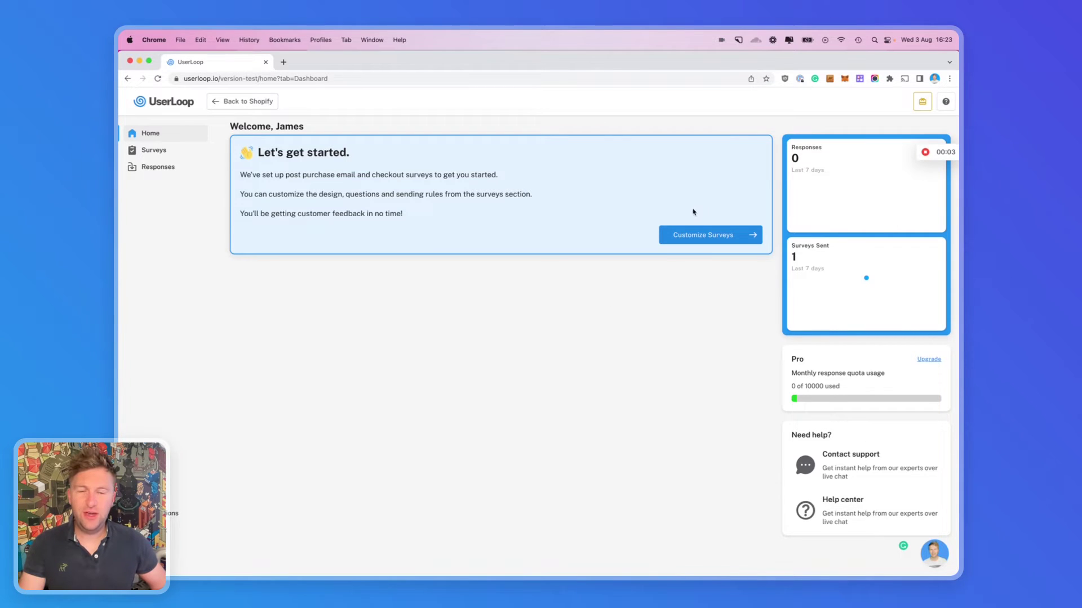
- Show the surveys list with the active post-purchase checkout and email surveys
click(703, 237)
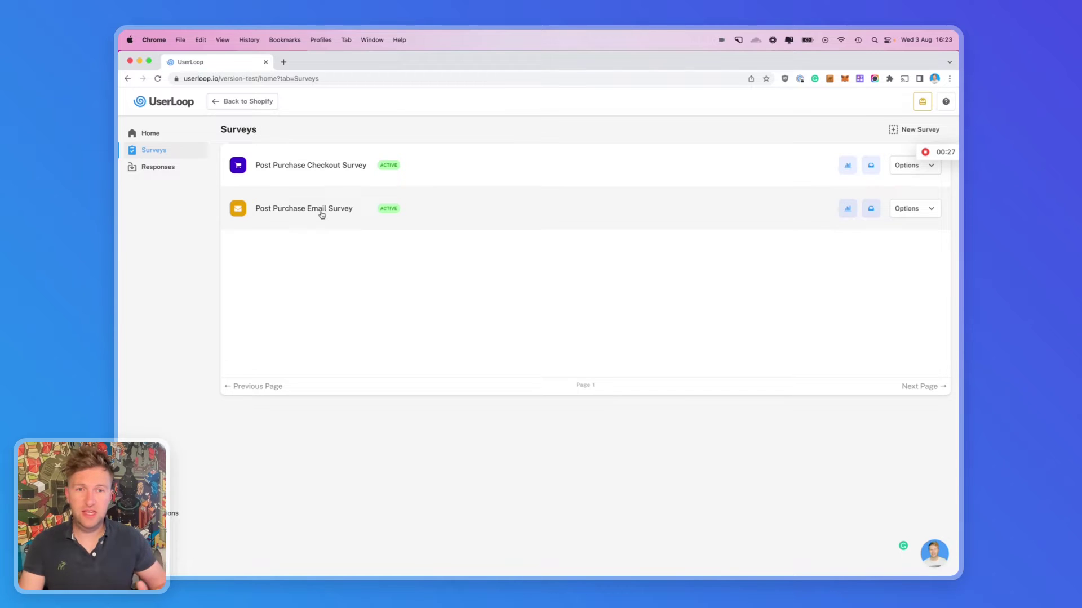
- Open the Post Purchase Checkout Survey's three questions and begin adding a new question
click(536, 162)
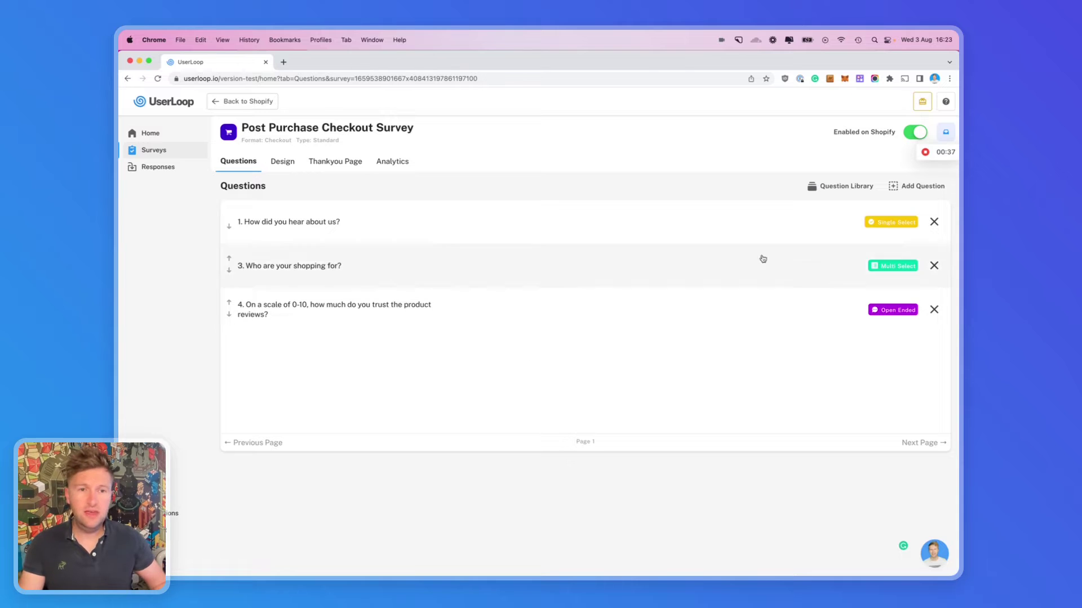
click(900, 191)
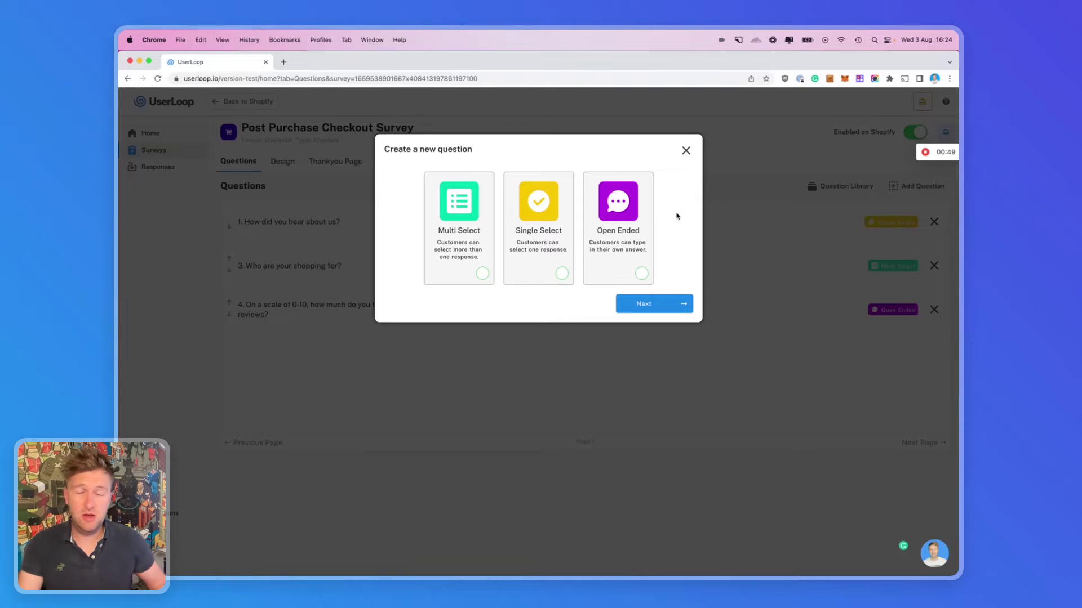
- Dismiss the new-question dialog and look through the Question Library of ready-made questions
click(782, 206)
click(839, 190)
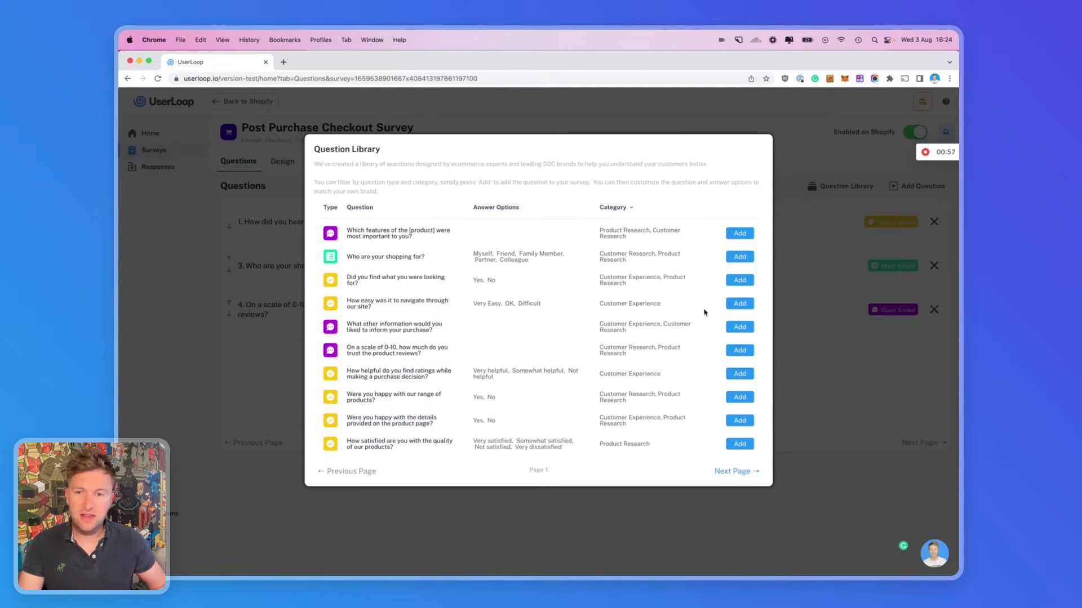
click(808, 289)
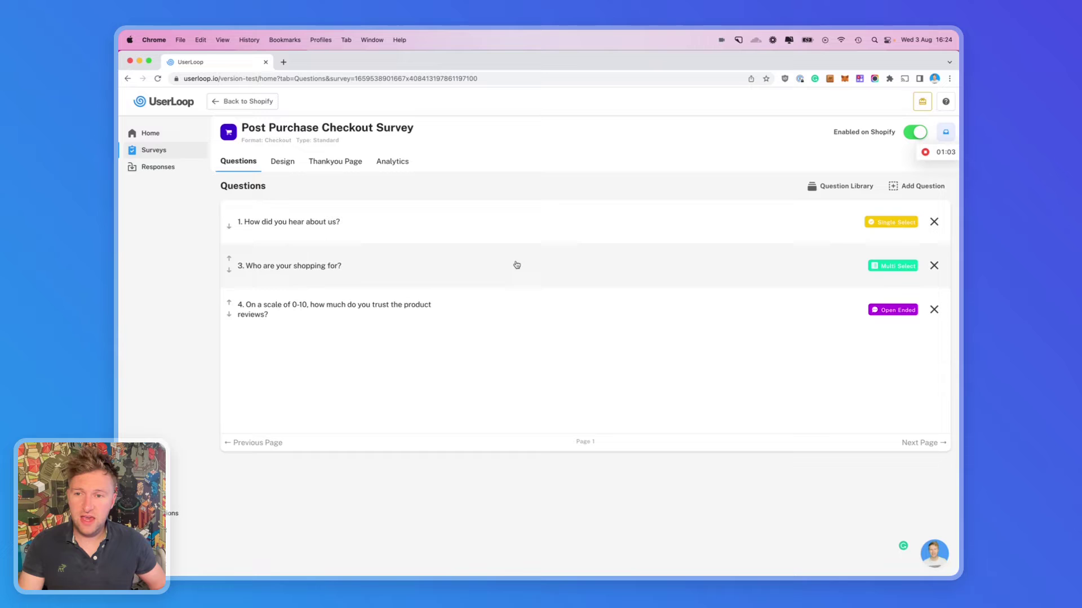
- Review the 'How did you hear about us?' answer options, then view the survey's Design preview
click(534, 214)
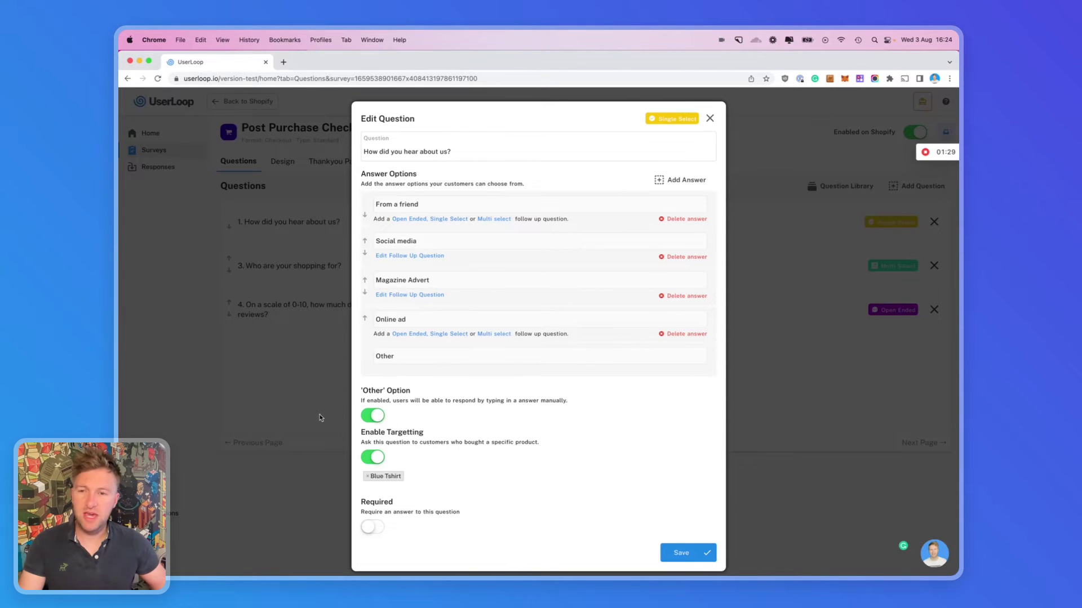
click(319, 418)
click(285, 163)
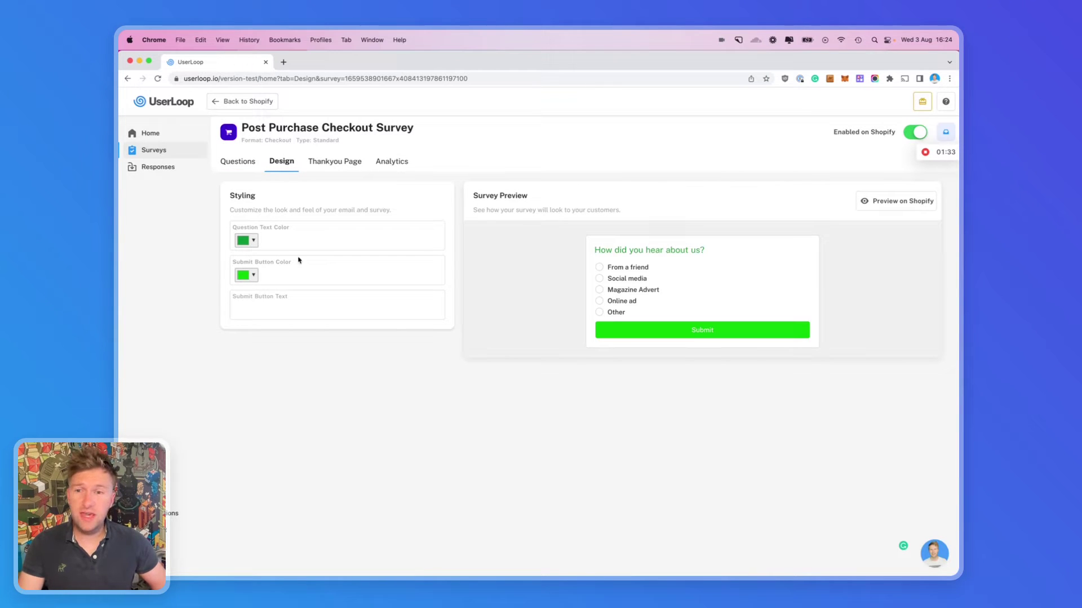
click(892, 203)
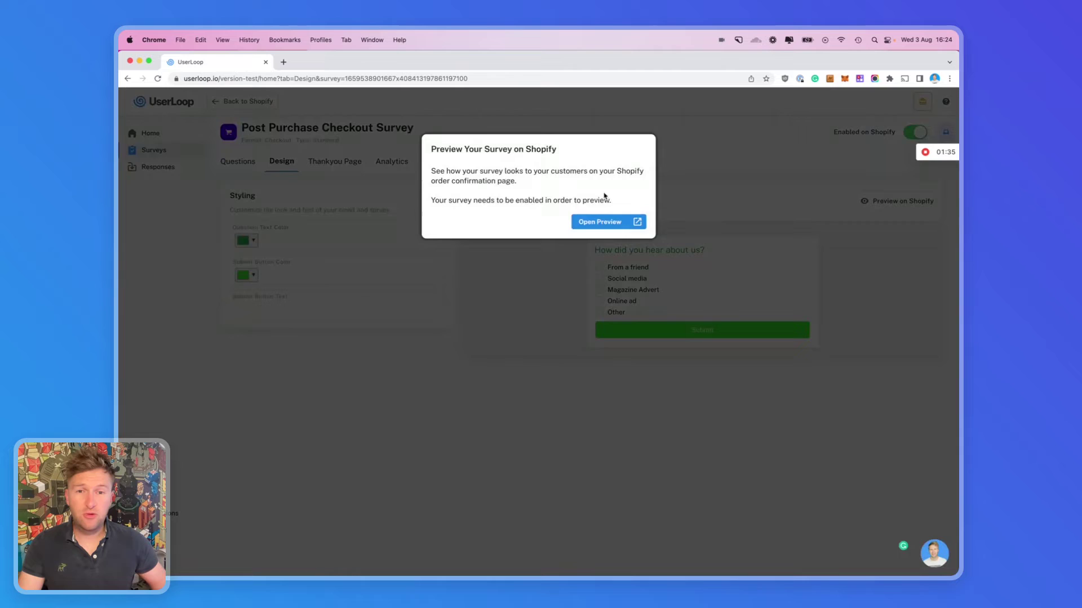
click(611, 221)
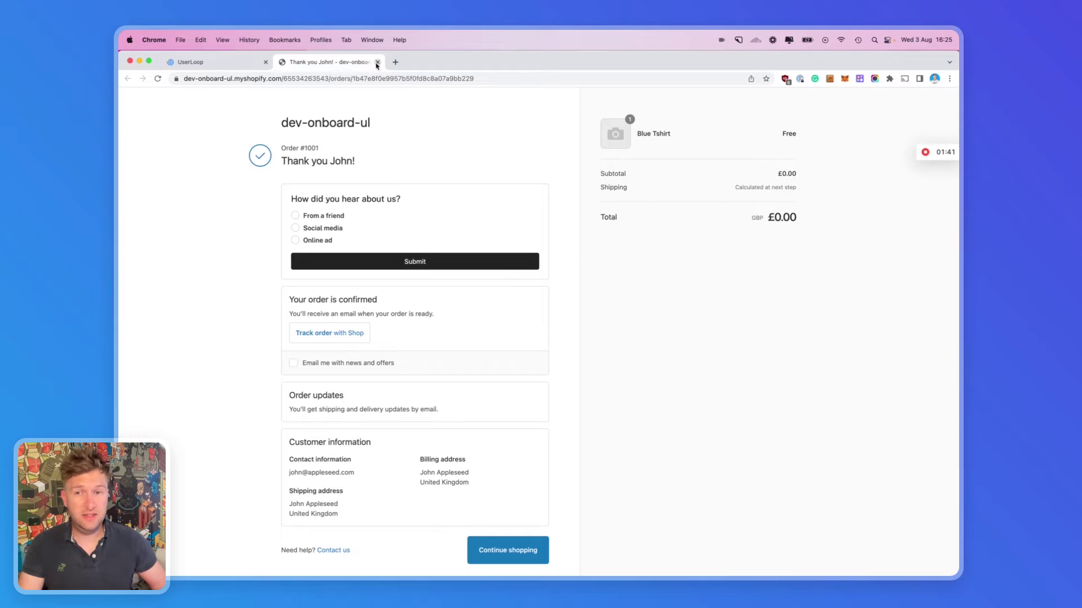
click(377, 62)
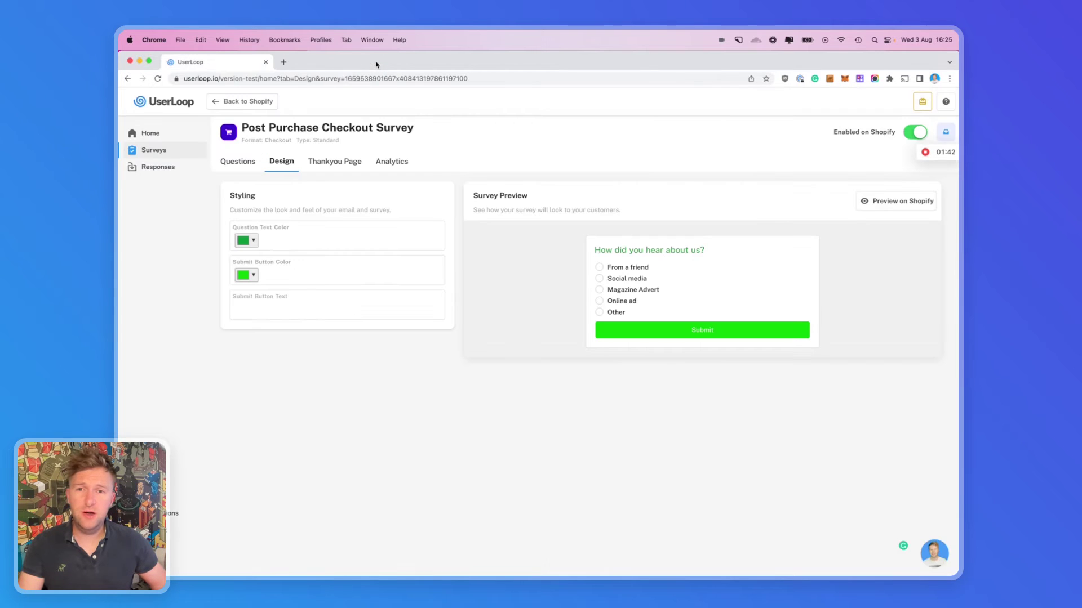
- Check the checkout survey's thank-you page settings before its analytics (78 of 91 responded)
click(353, 165)
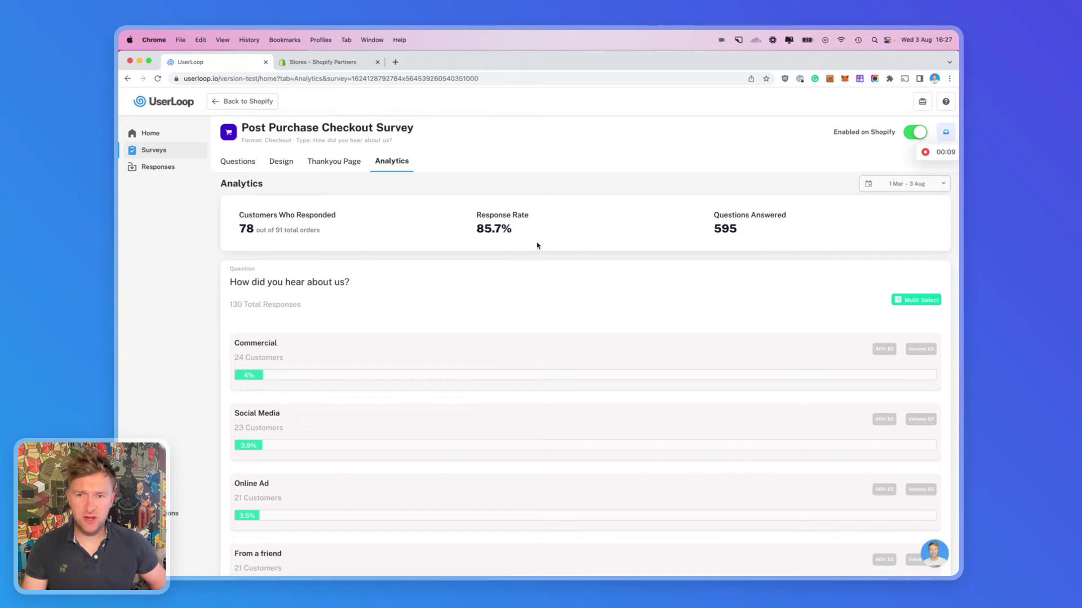
scroll(512, 443, down, 2)
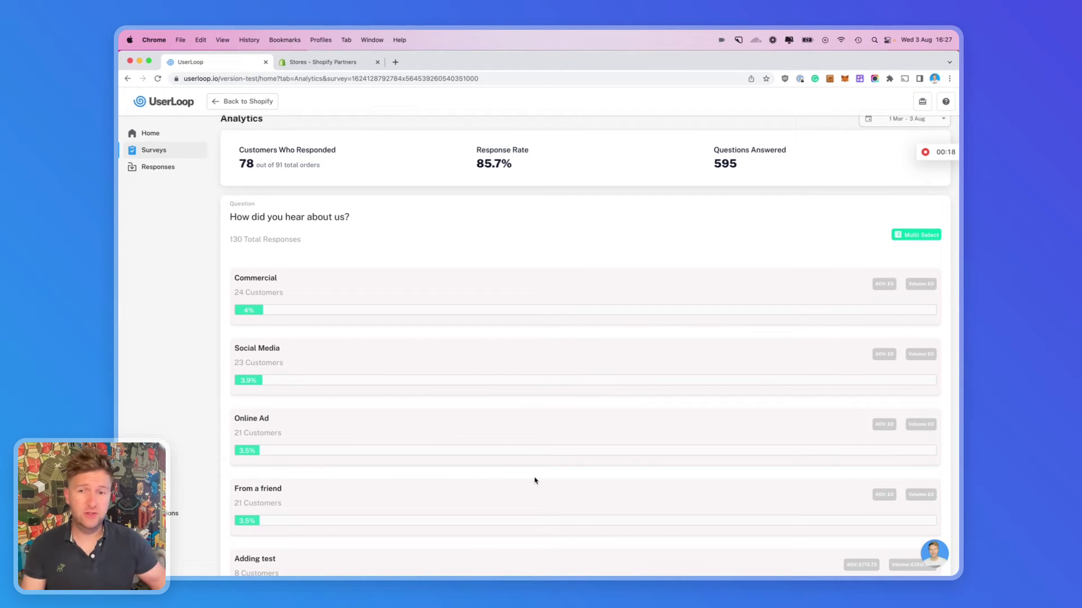
scroll(534, 480, down, 3)
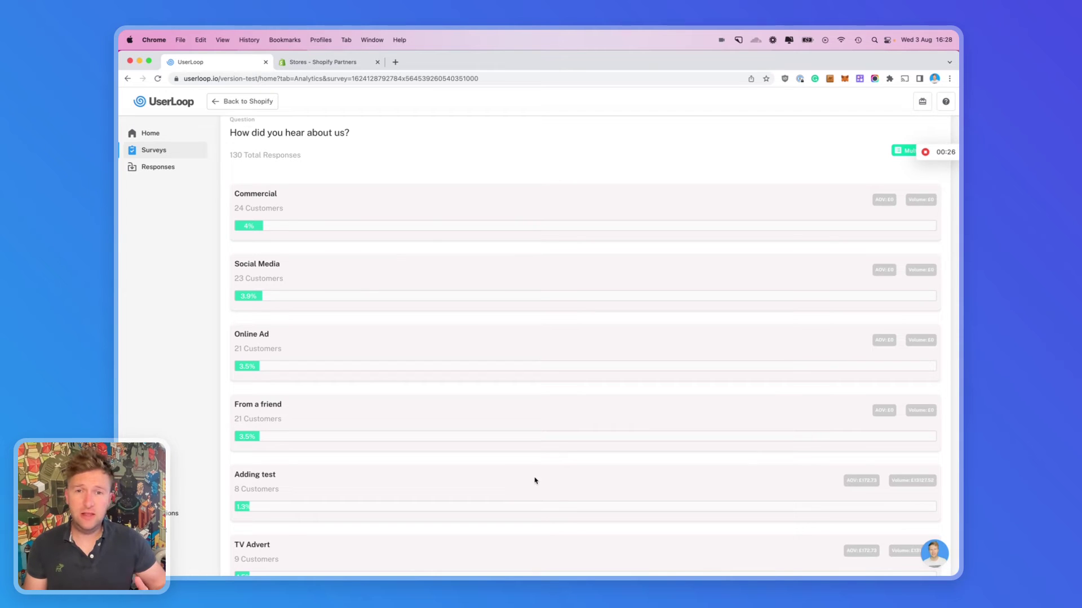
scroll(534, 481, down, 1)
scroll(535, 481, down, 1)
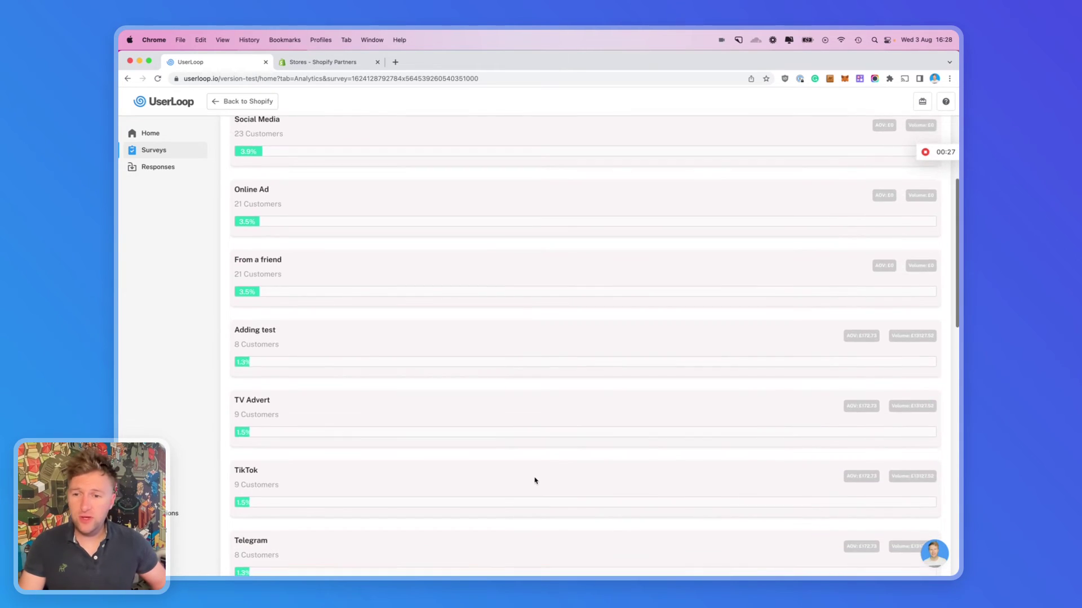
scroll(534, 481, down, 5)
scroll(534, 481, down, 2)
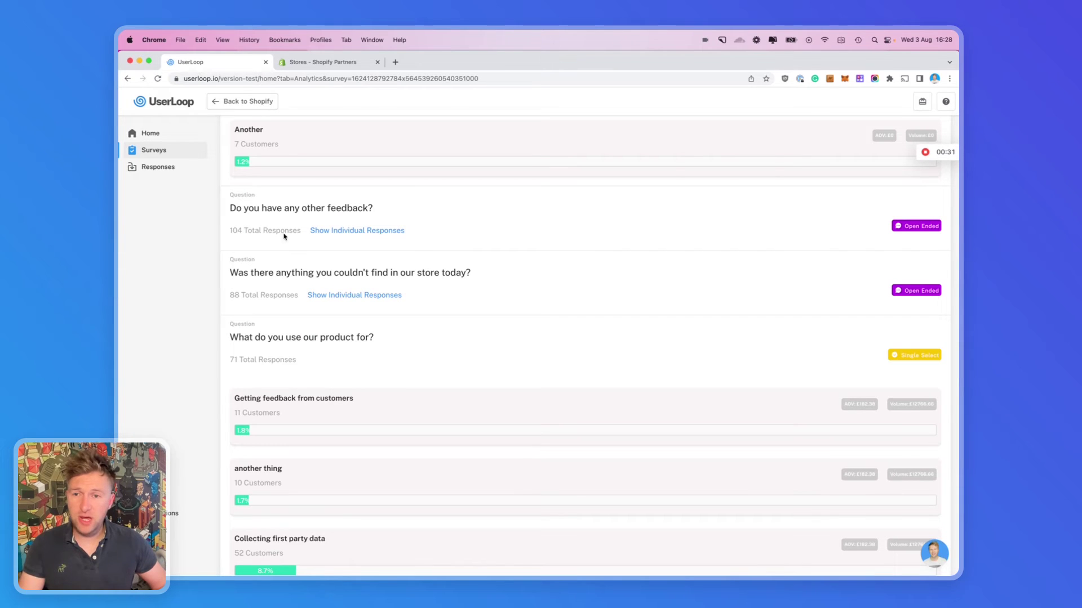
- Show individual 'Do you have any other feedback?' answers with their products and order totals
click(356, 232)
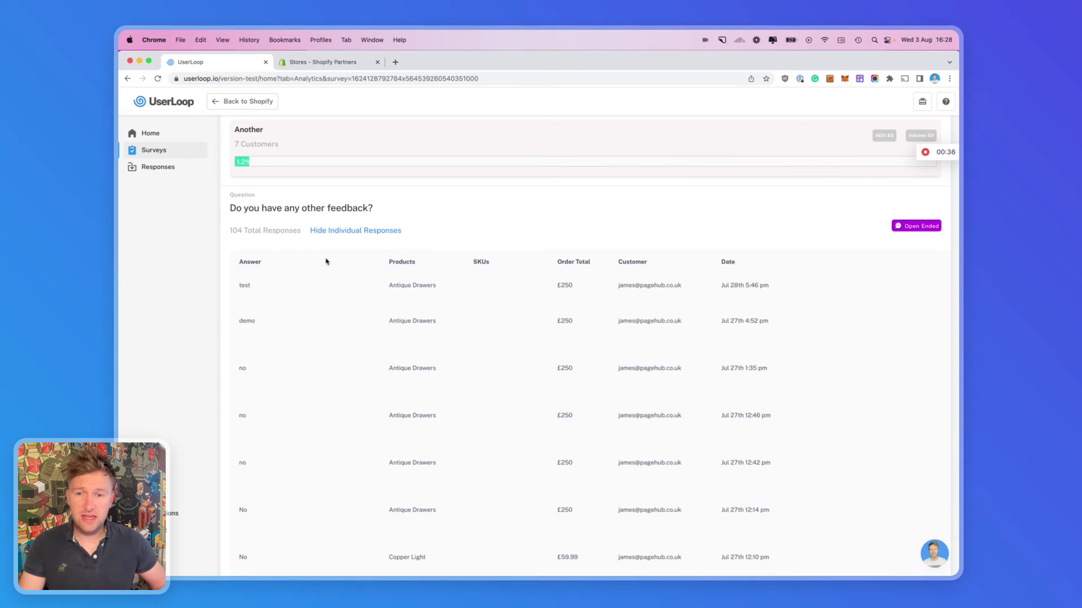
scroll(404, 250, up, 1)
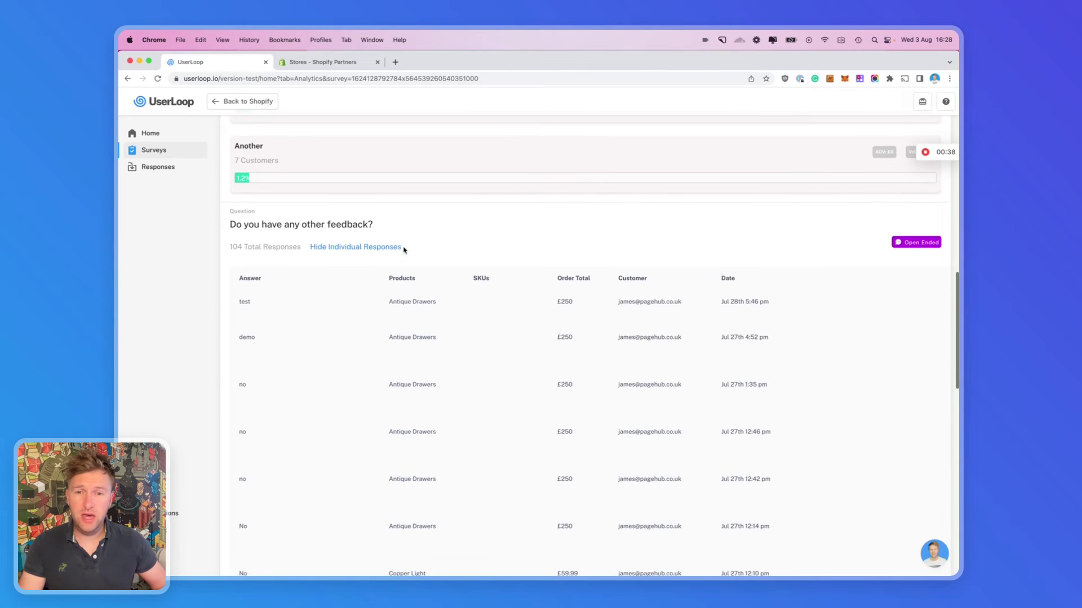
scroll(404, 249, up, 1)
scroll(404, 250, up, 3)
scroll(405, 250, up, 5)
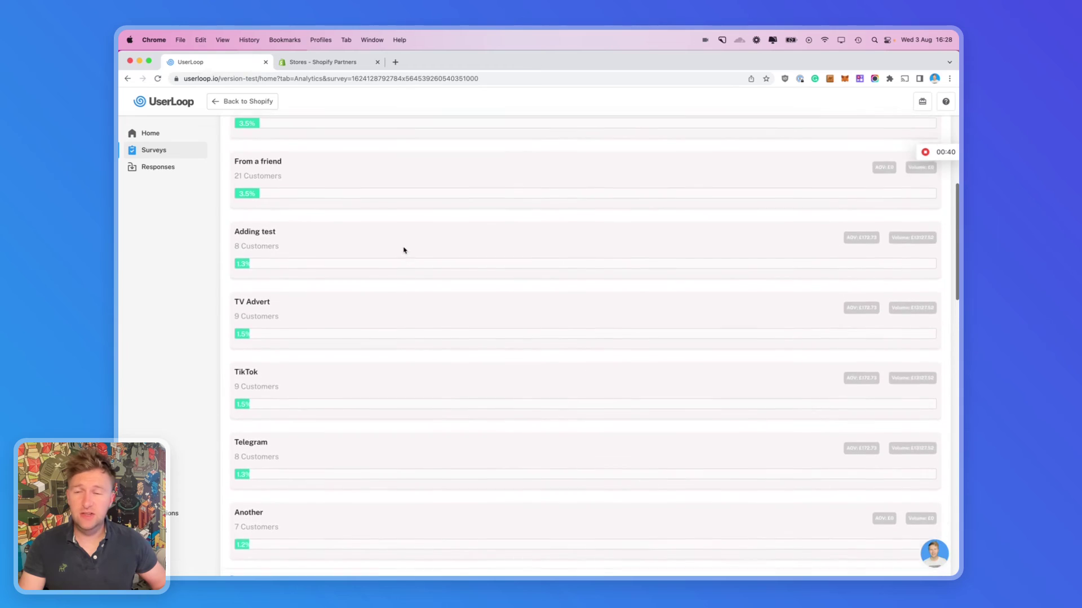
scroll(403, 249, up, 5)
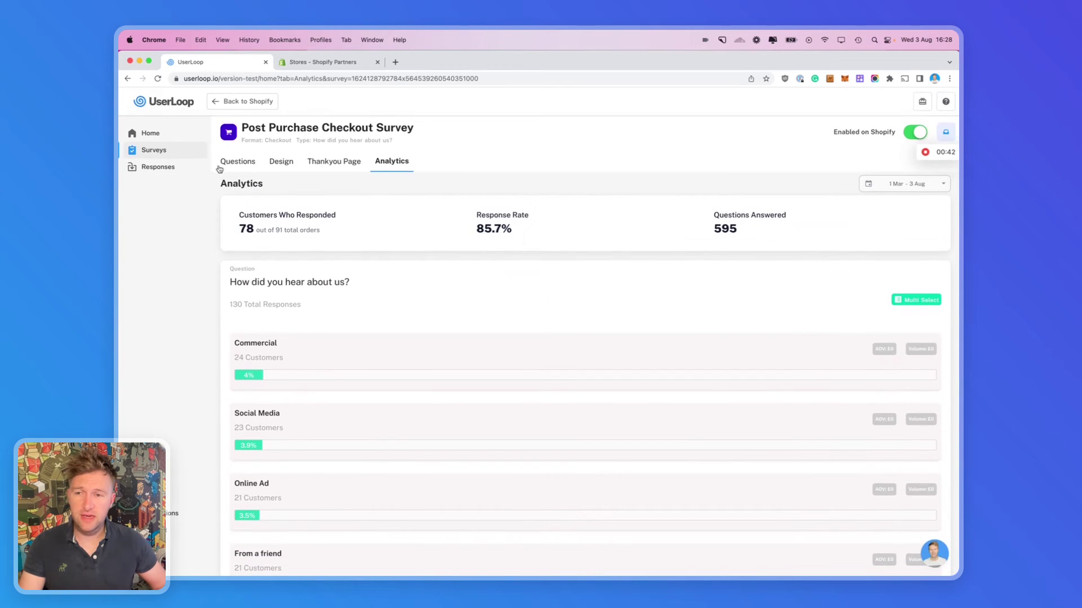
- List all 291 responses, checking the Filters and Data Export form without exporting
click(178, 169)
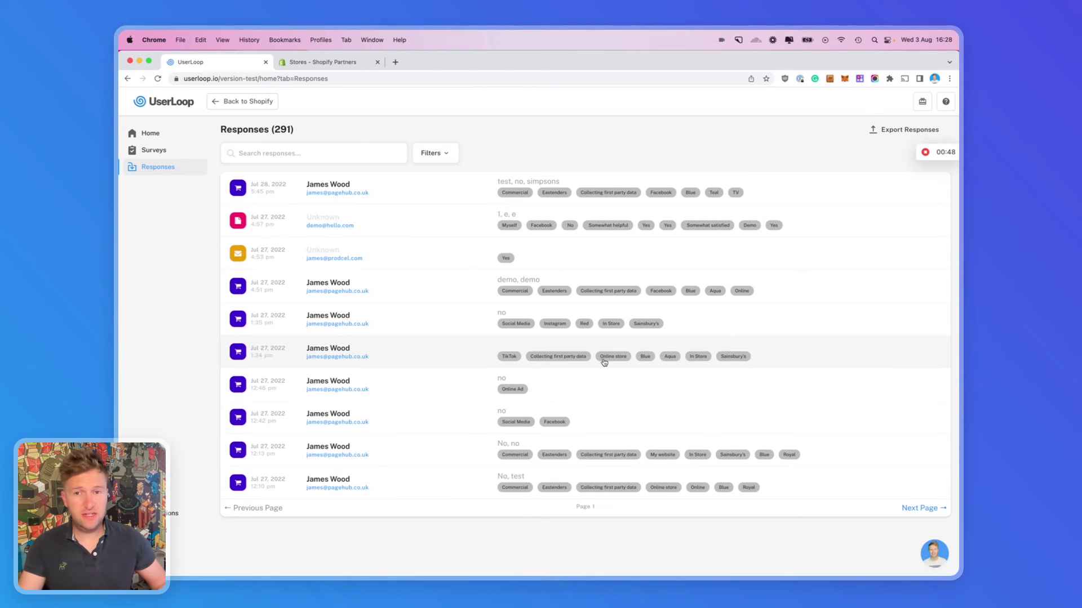
click(447, 154)
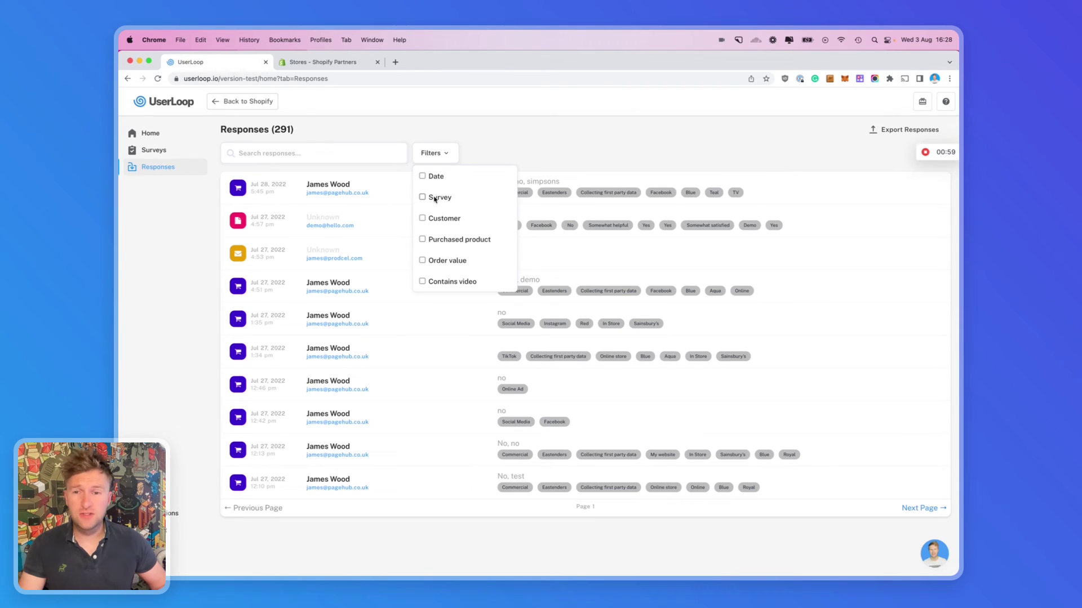
click(570, 154)
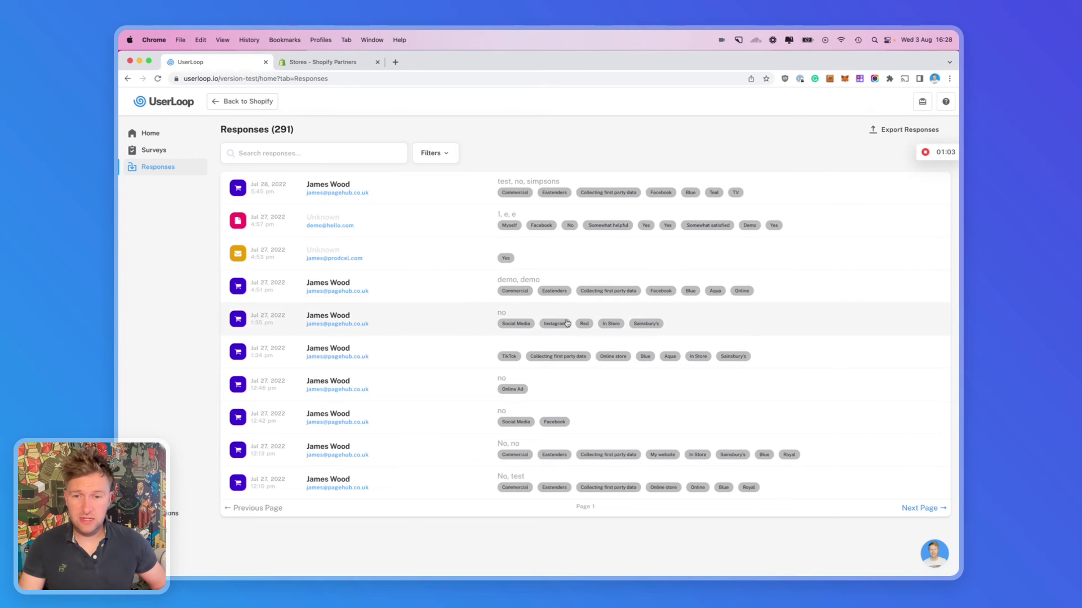
mouse_move(937, 152)
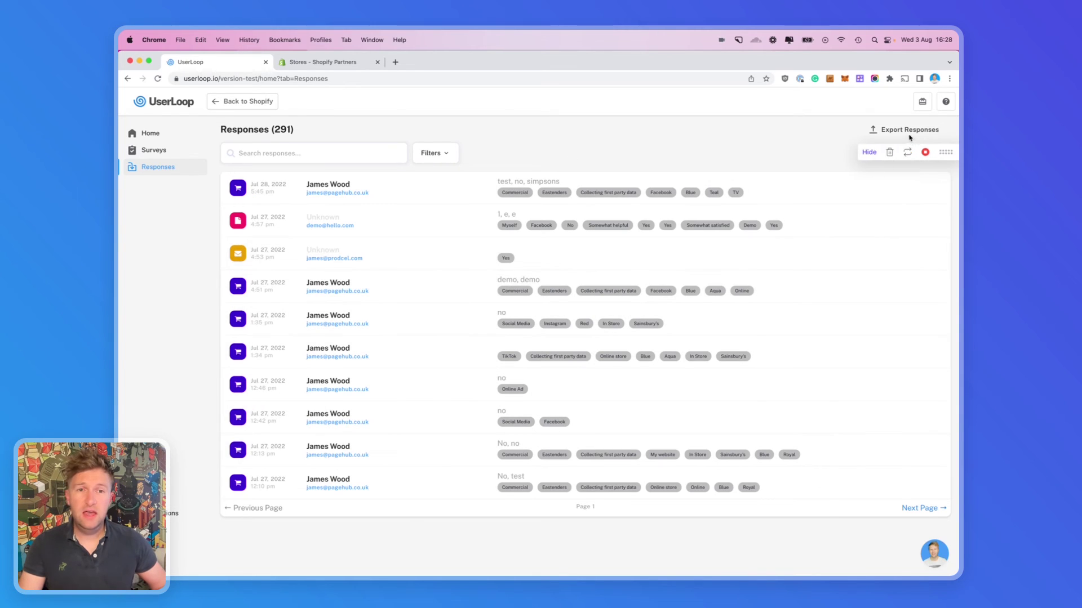
click(901, 129)
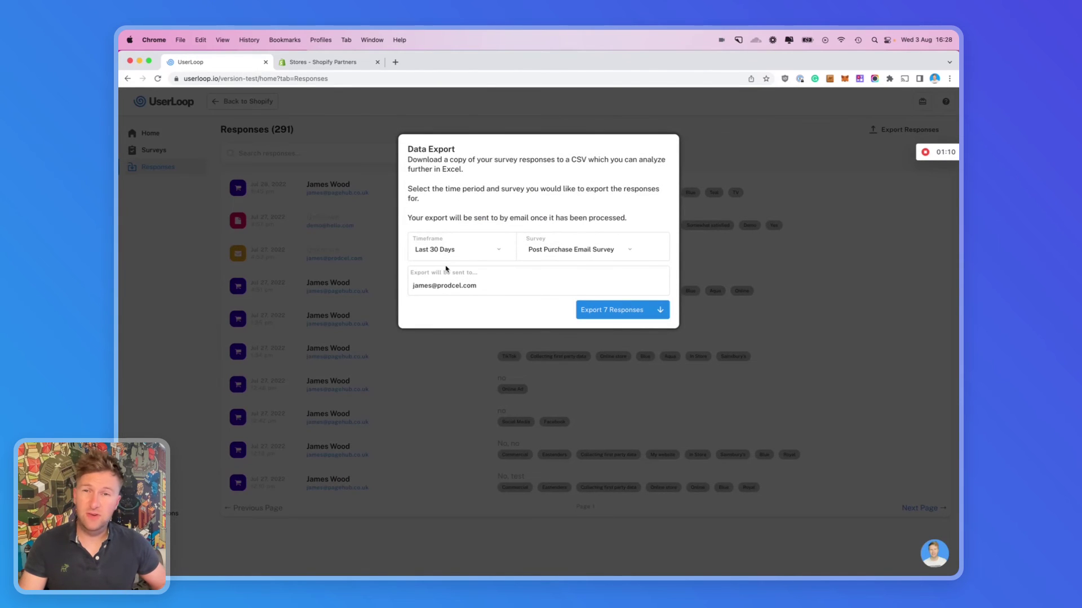
click(348, 238)
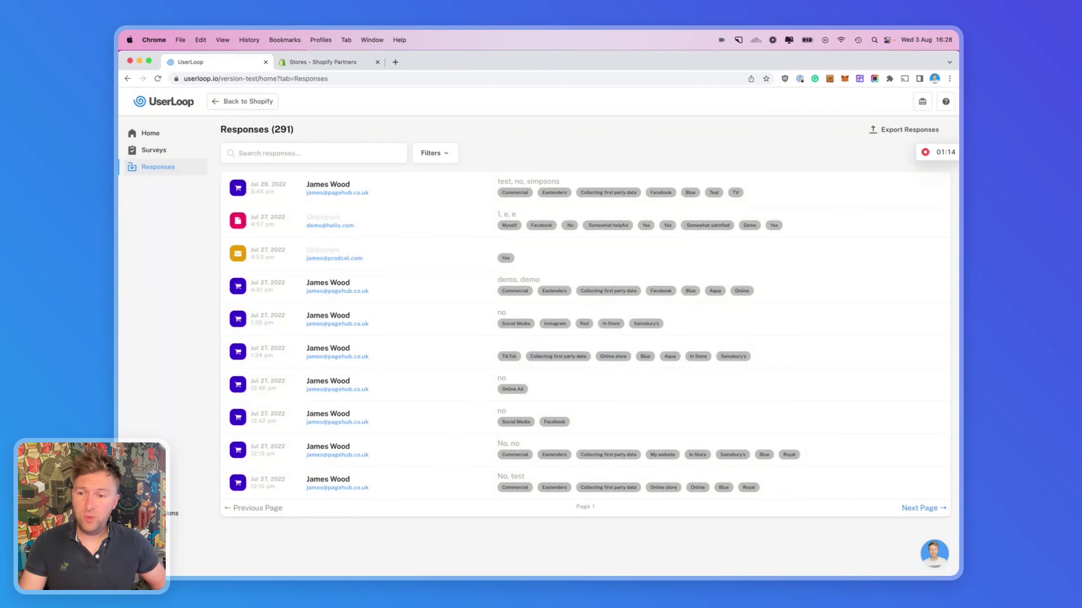
- Review the Slack, Klaviyo and webhook integration settings, then the 508-message sent-emails log
click(169, 513)
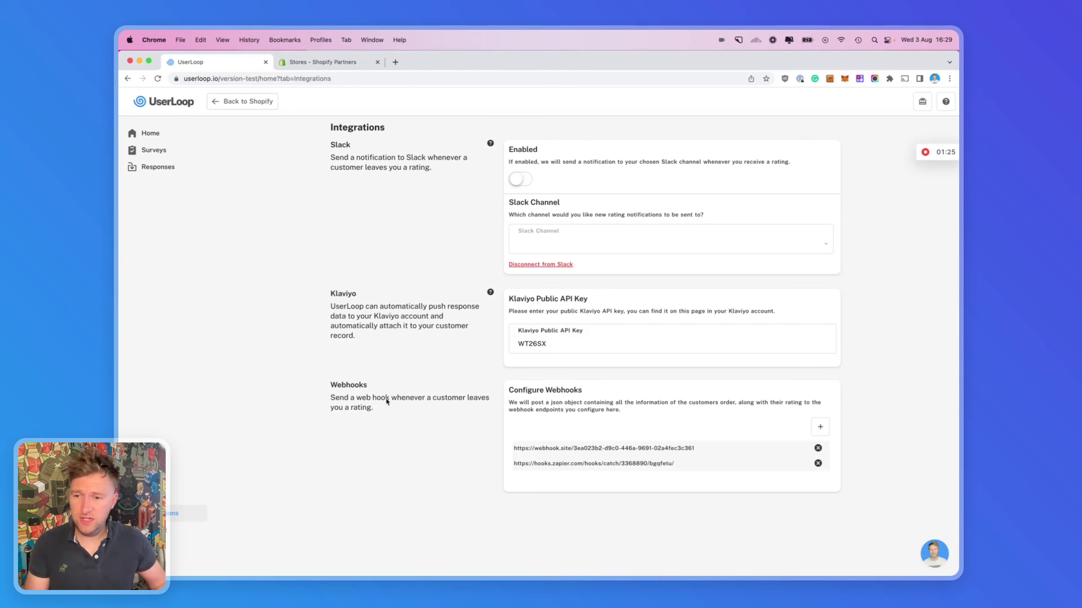
click(184, 497)
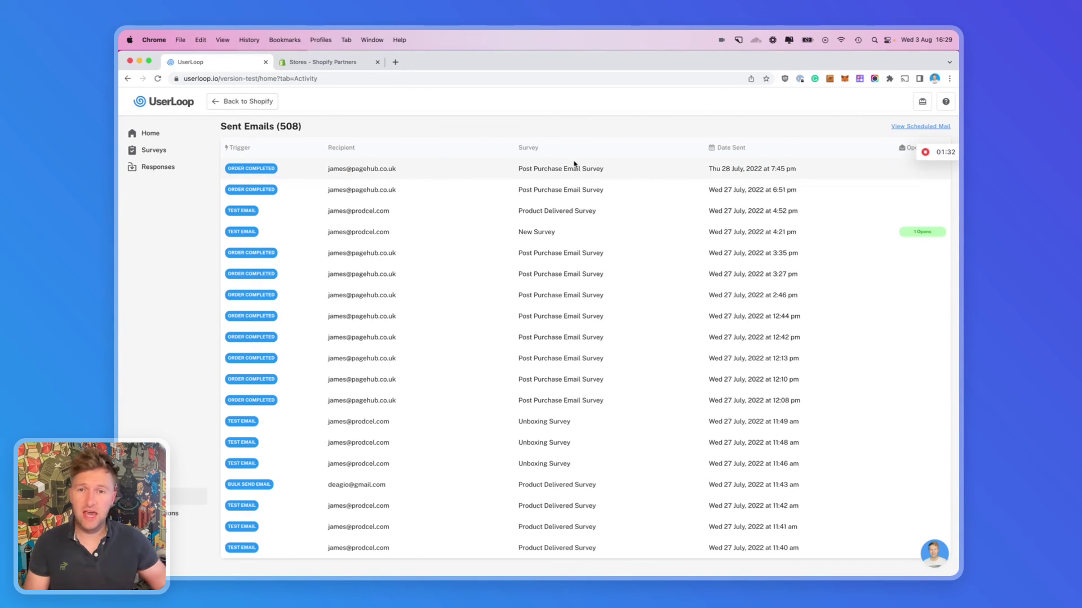
click(161, 135)
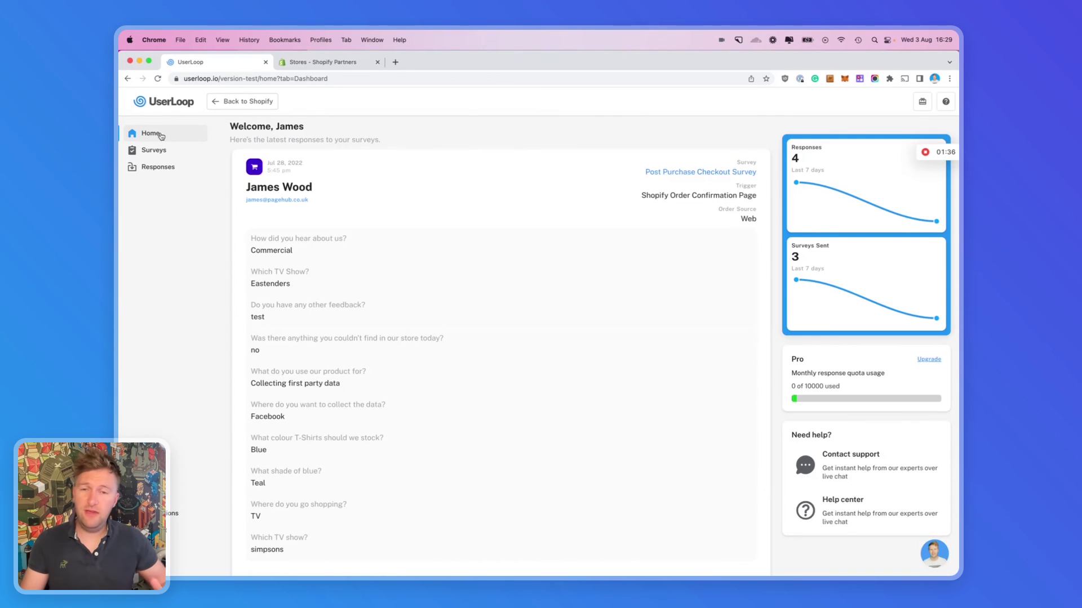